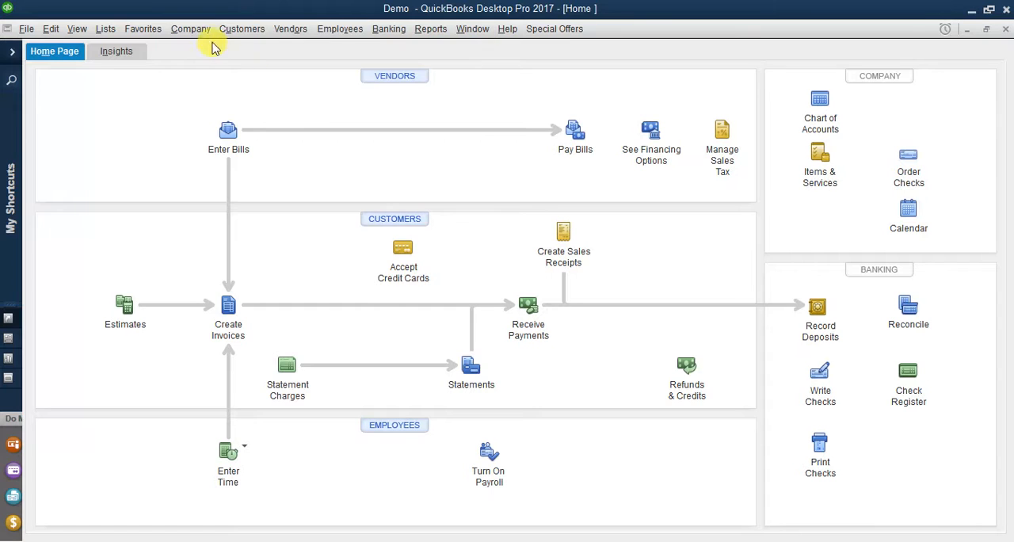
Step: Record a check payment from the parent customer in the Customer Center, applied in full to invoice 3 with check number 1234
click(228, 30)
click(233, 49)
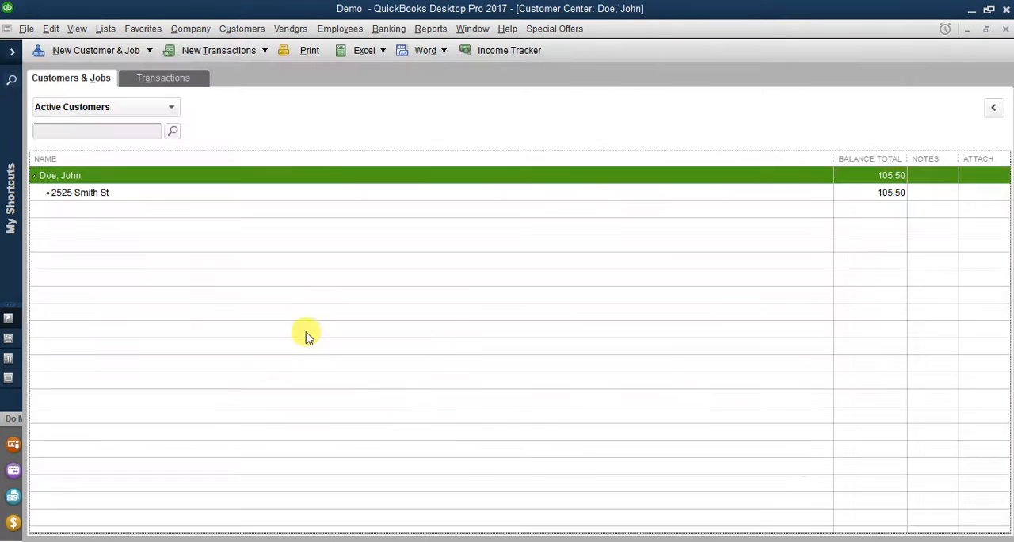
click(146, 198)
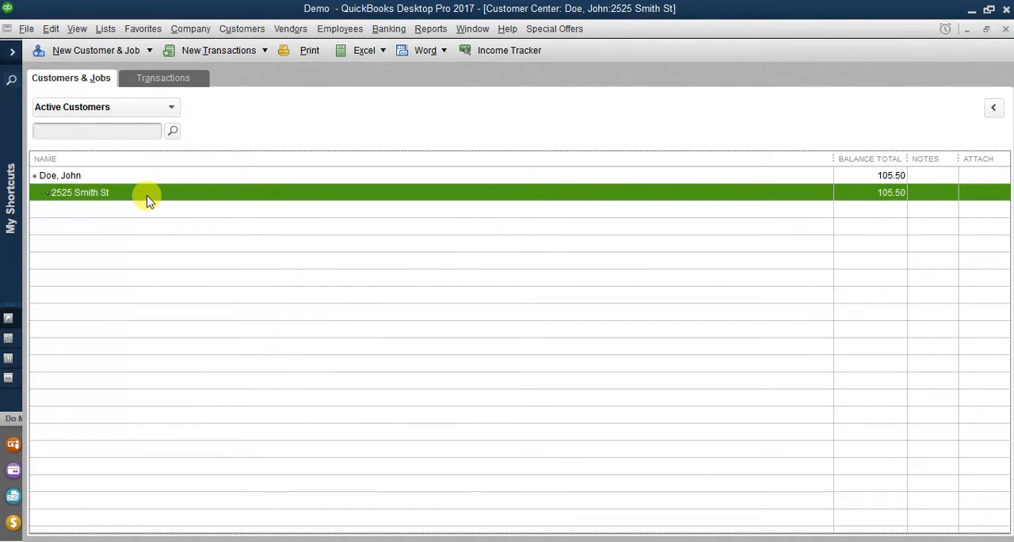
click(147, 178)
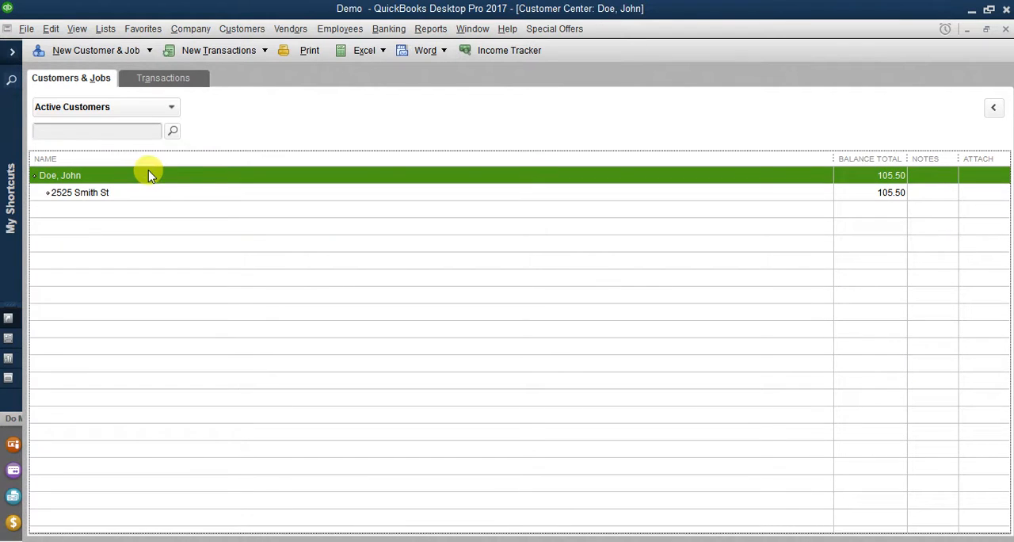
right_click(215, 179)
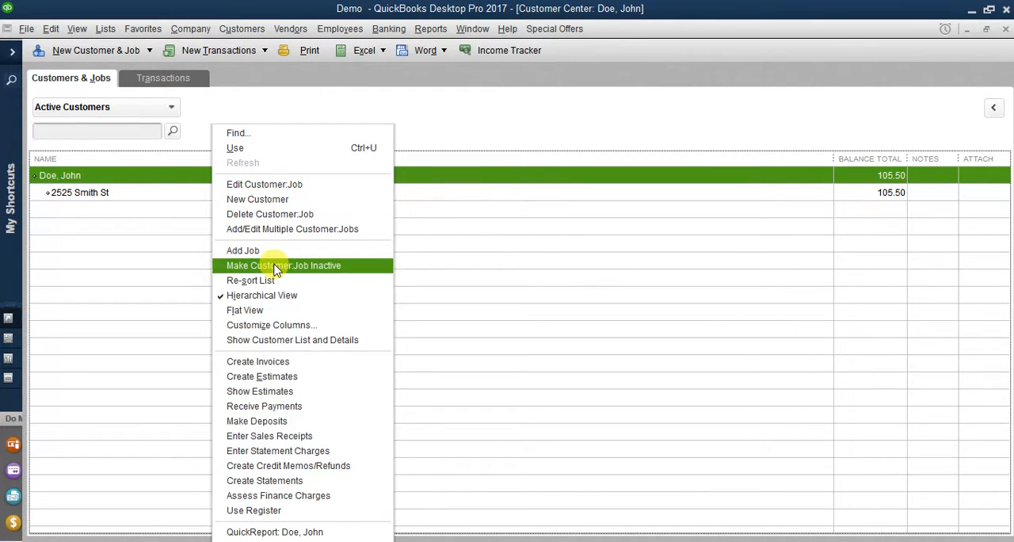
click(303, 407)
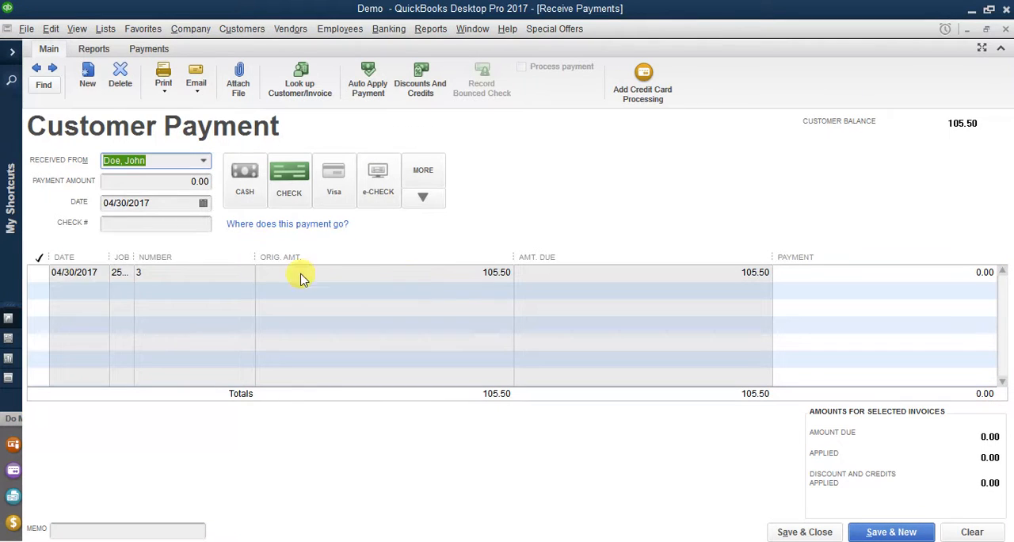
click(37, 273)
click(187, 229)
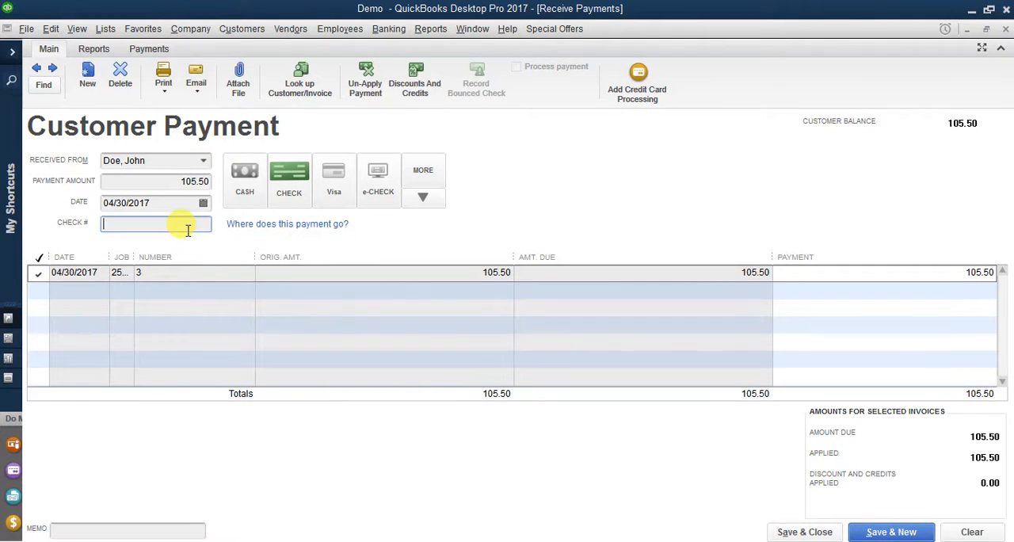
text(1234)
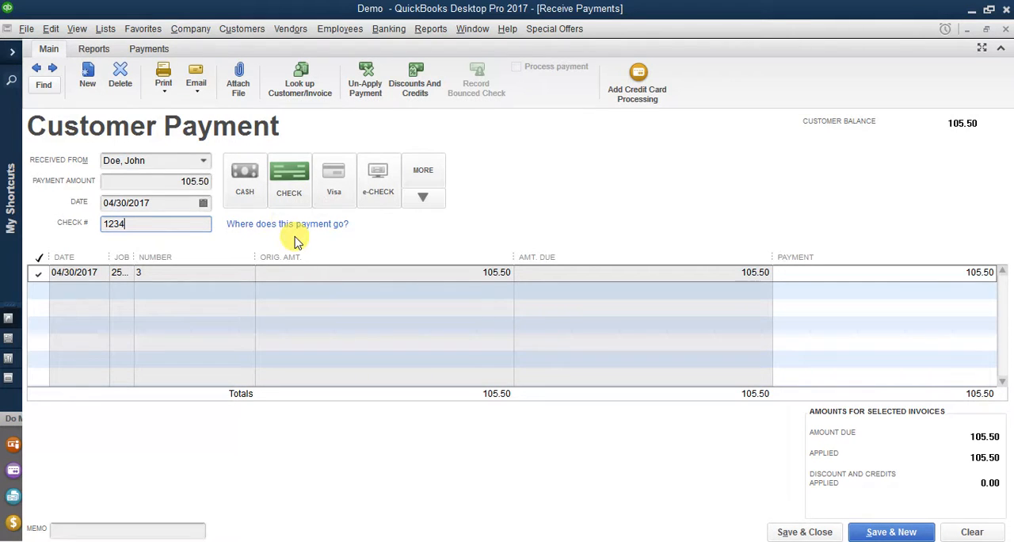
click(793, 531)
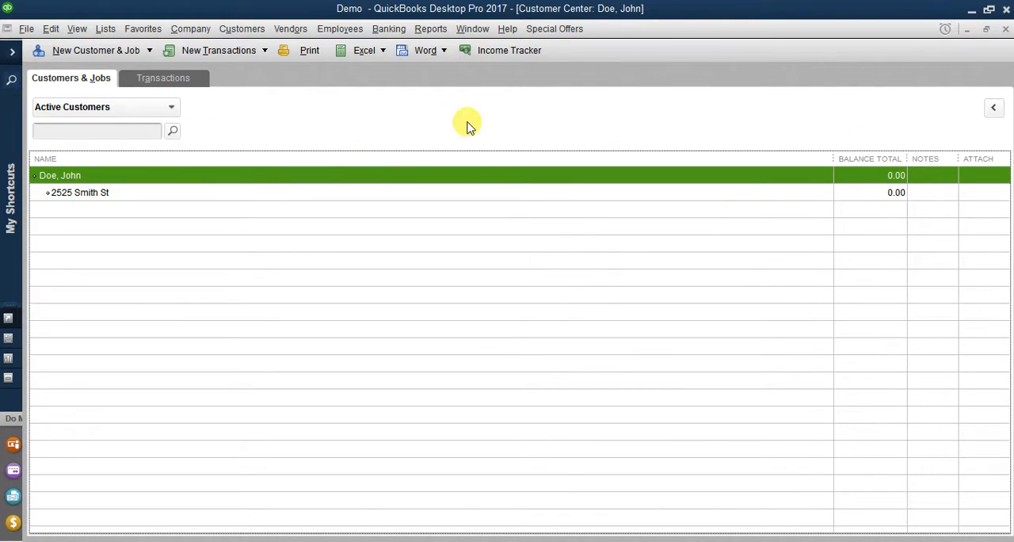
Step: Start a deposit and create the bank account "Bailey Savings and Loan" for it, entering its bank account number and routing number
click(390, 29)
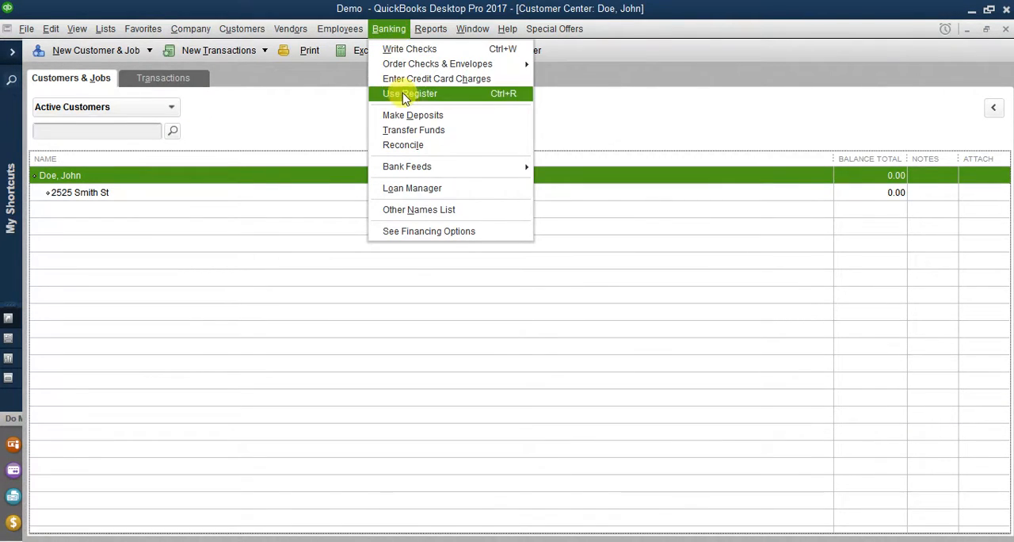
click(432, 115)
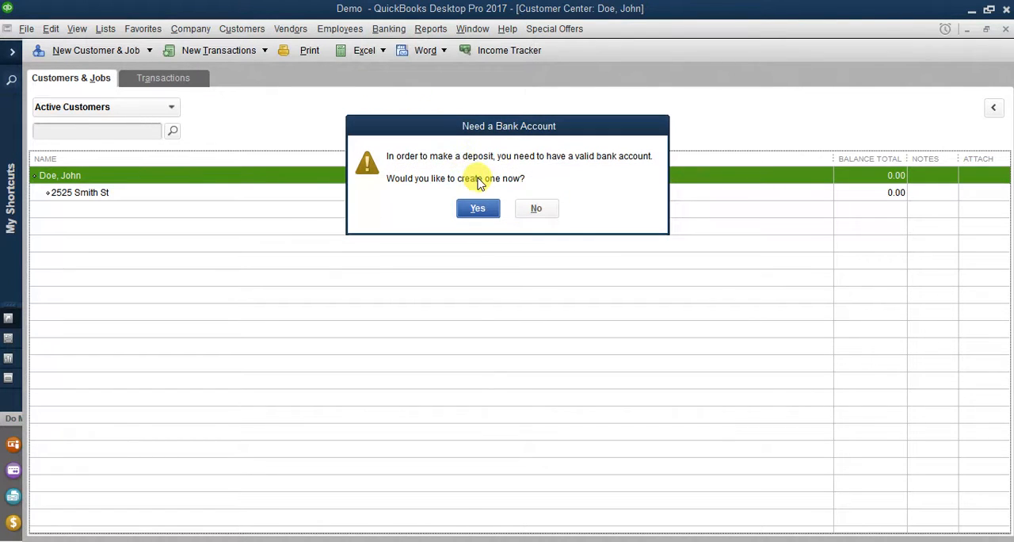
click(473, 208)
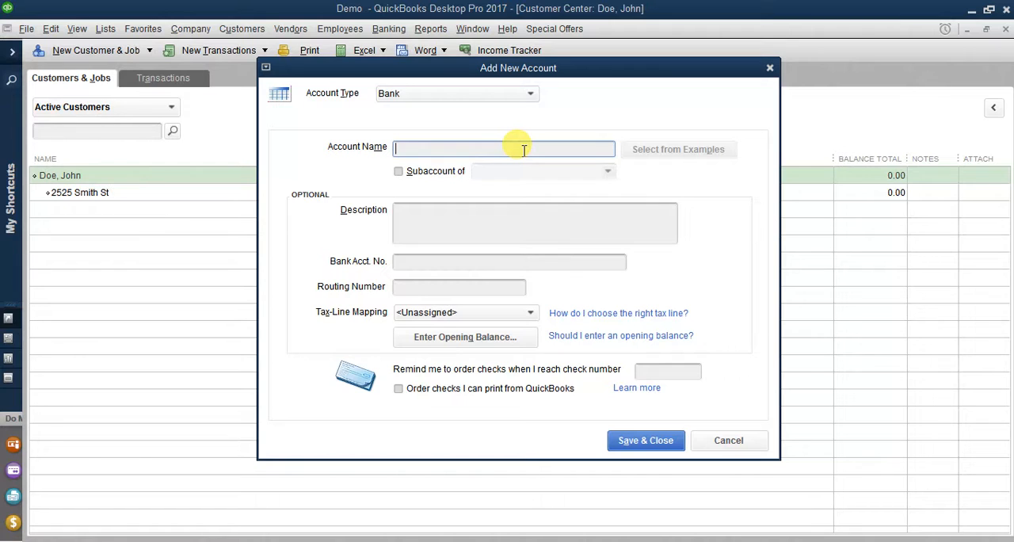
text(Bailey Sa)
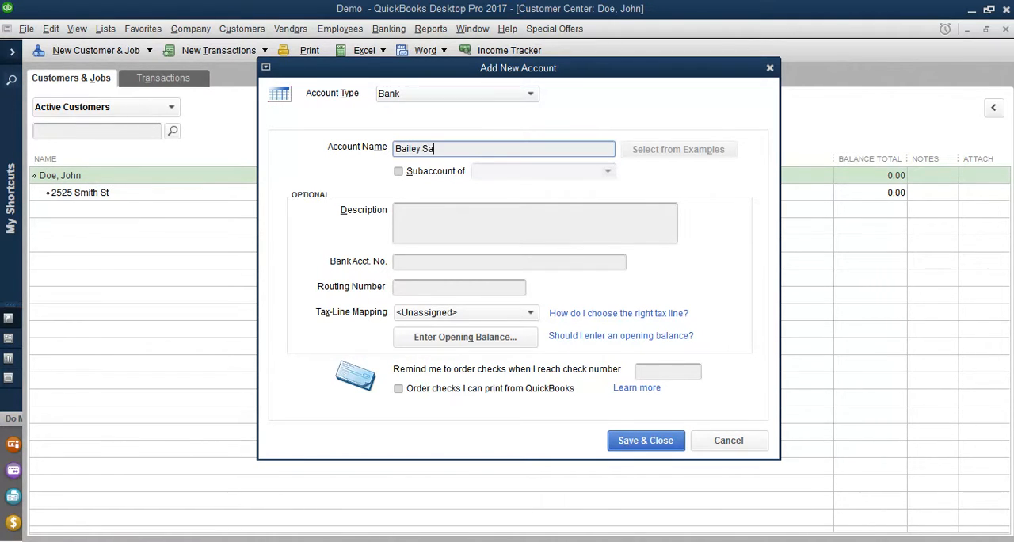
text(vings and Loan)
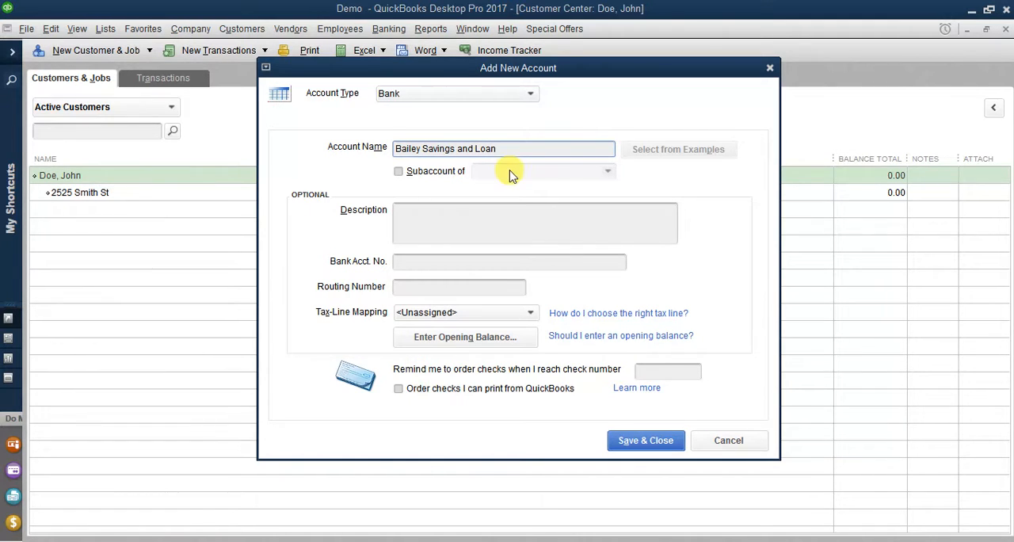
click(451, 262)
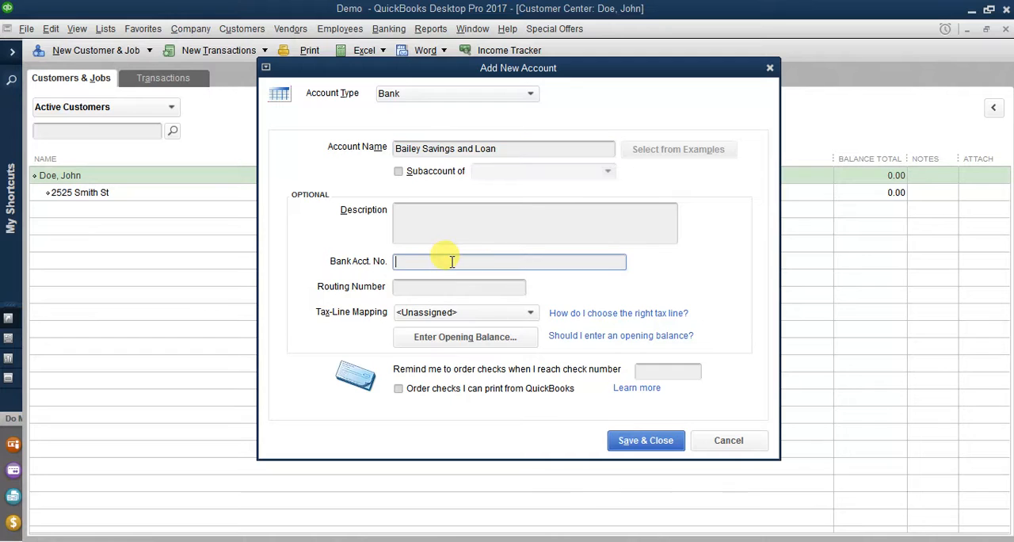
text(123456)
key(Tab)
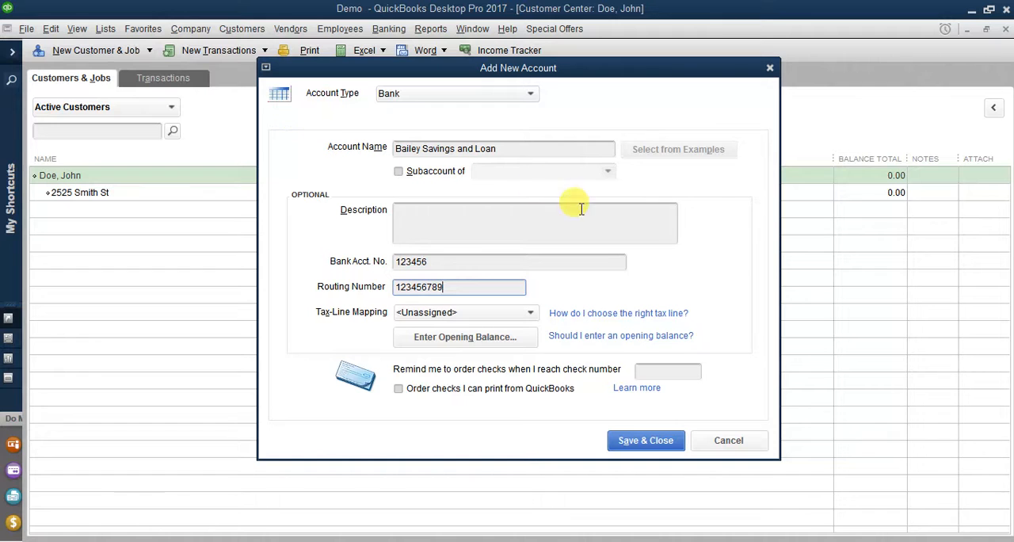
click(625, 448)
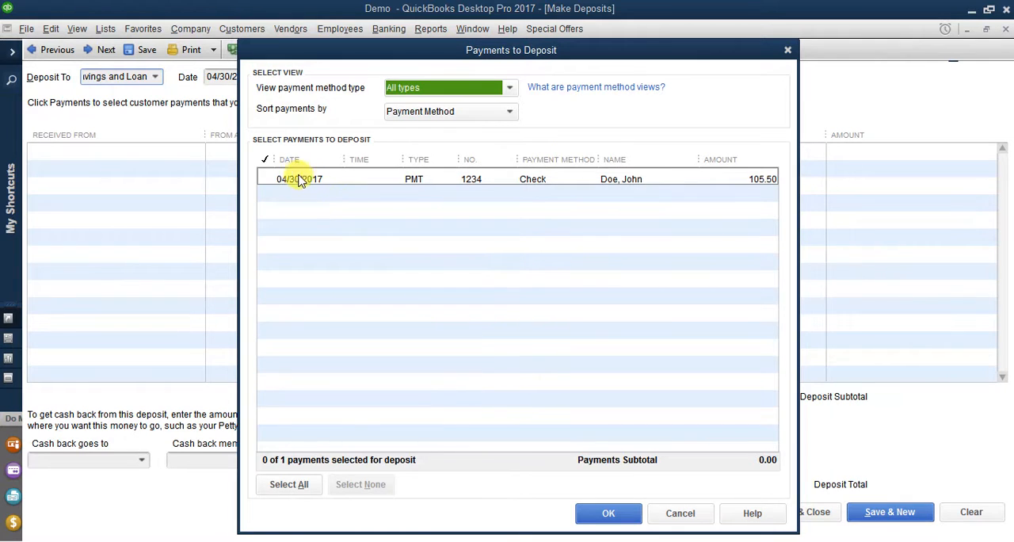
Step: Select the 105.50 check payment for deposit and save the deposit to Bailey Savings and Loan
click(269, 179)
click(608, 514)
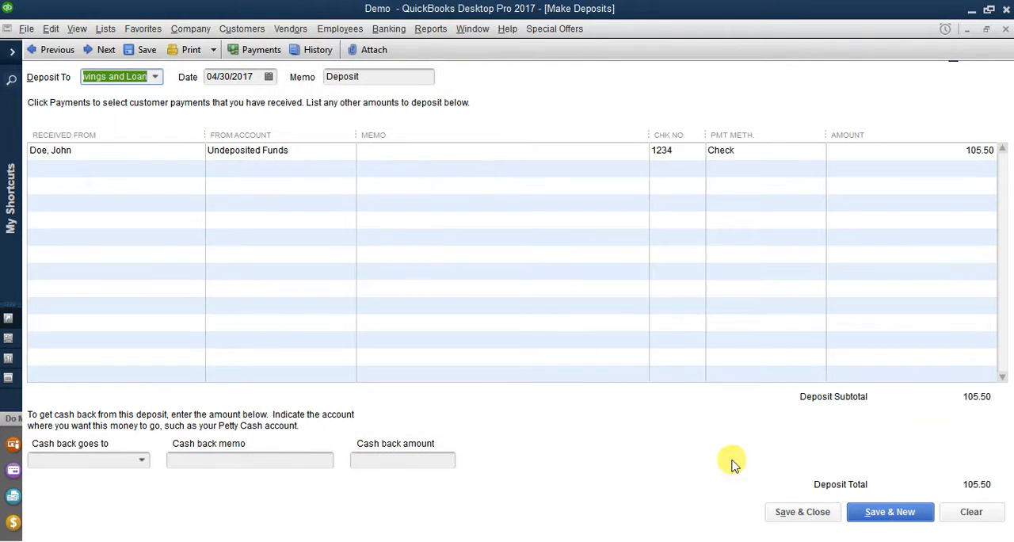
click(778, 507)
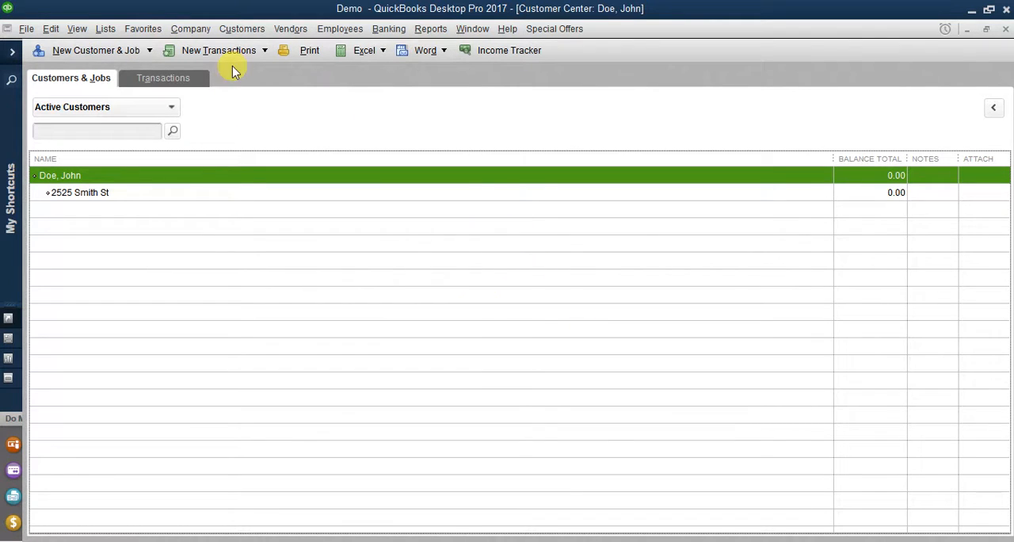
Step: Delete the 105.50 deposit from the Bailey Savings and Loan register, opened from the chart of accounts, and close the register
click(104, 28)
click(106, 46)
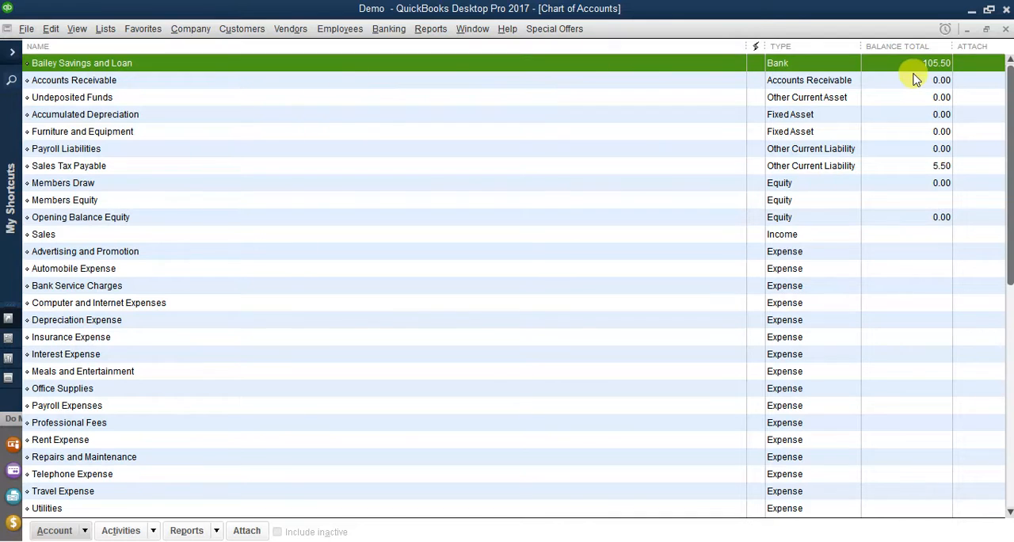
double_click(911, 68)
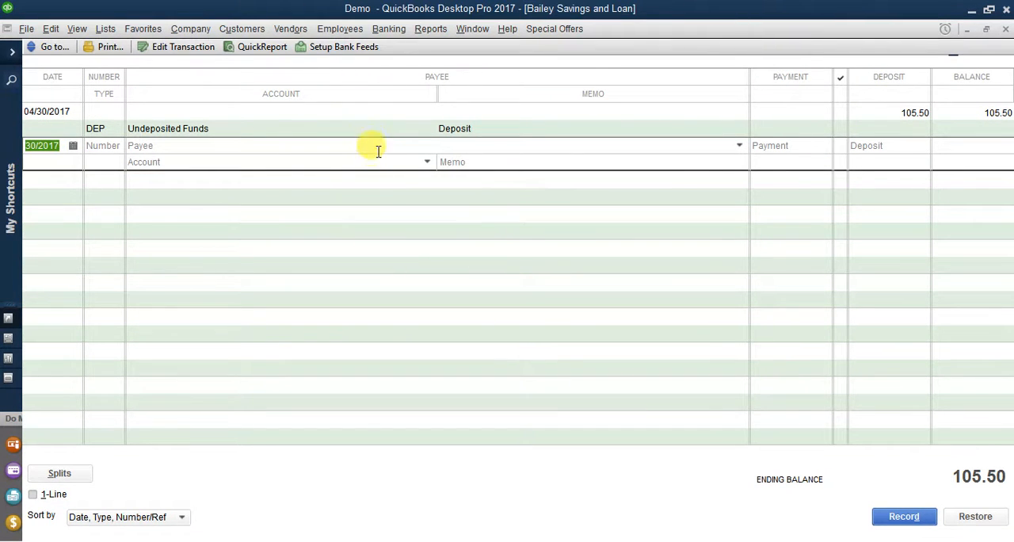
right_click(339, 115)
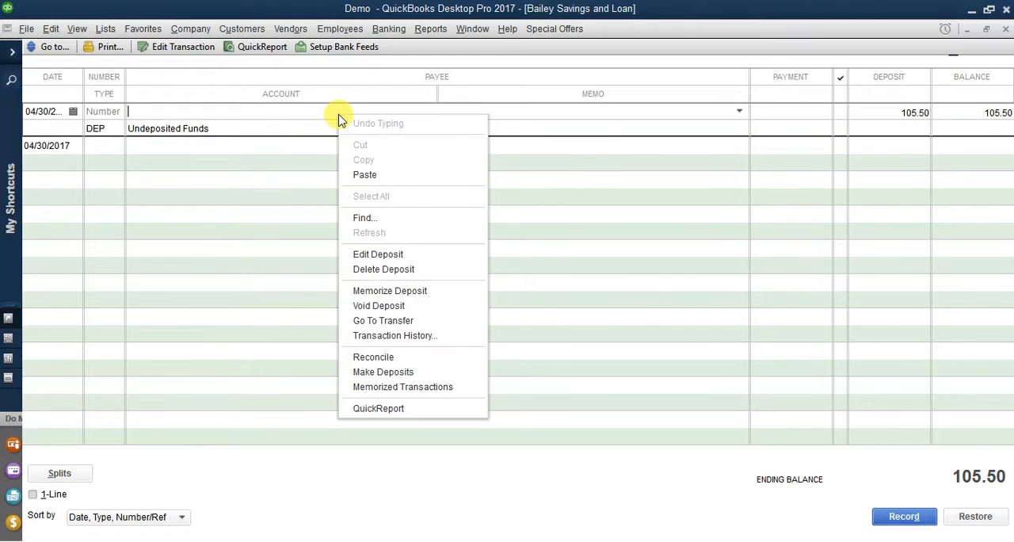
click(404, 270)
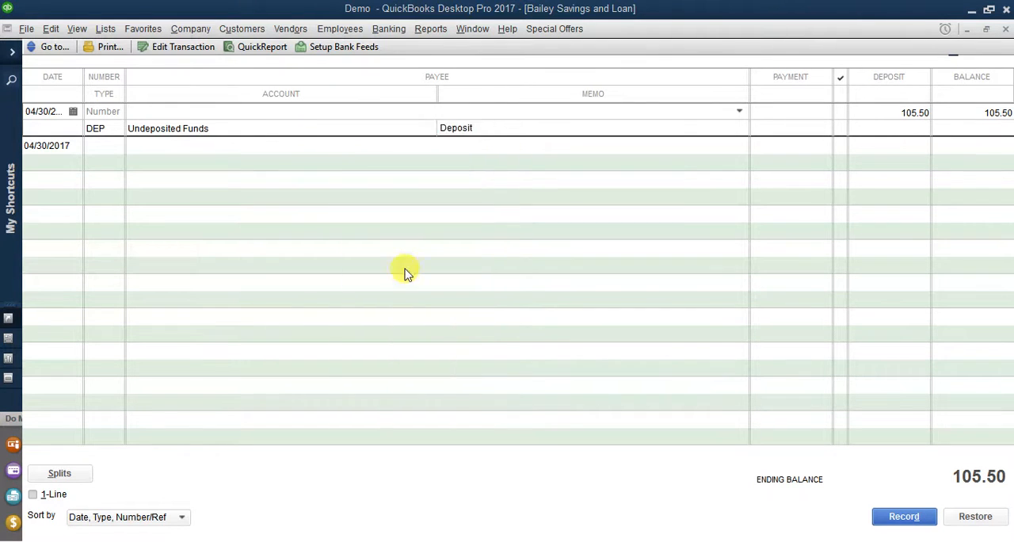
click(473, 197)
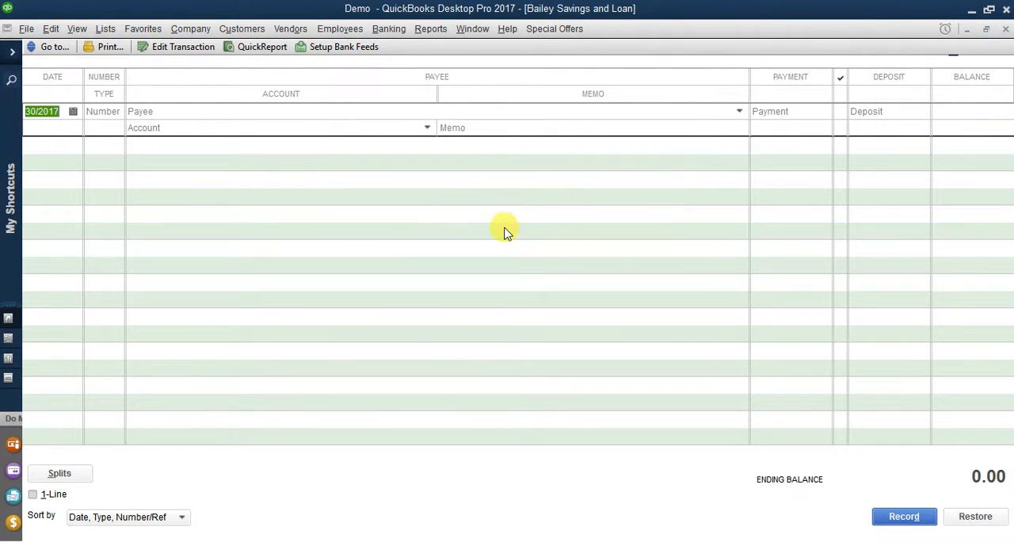
click(1006, 28)
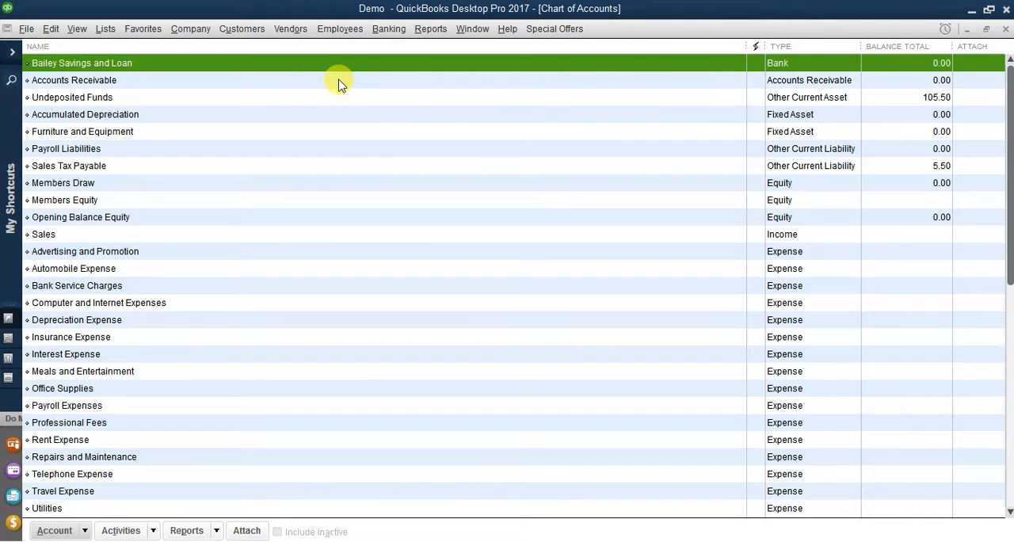
Step: Delete the customer's check payment from the Undeposited Funds register, close it, and select Accounts Receivable in the chart of accounts
click(182, 97)
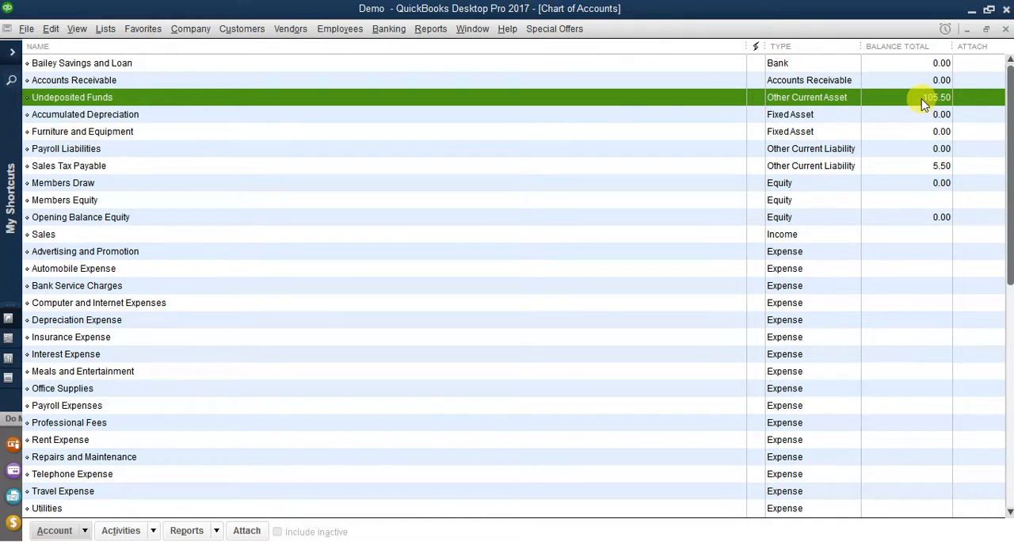
double_click(614, 95)
right_click(601, 104)
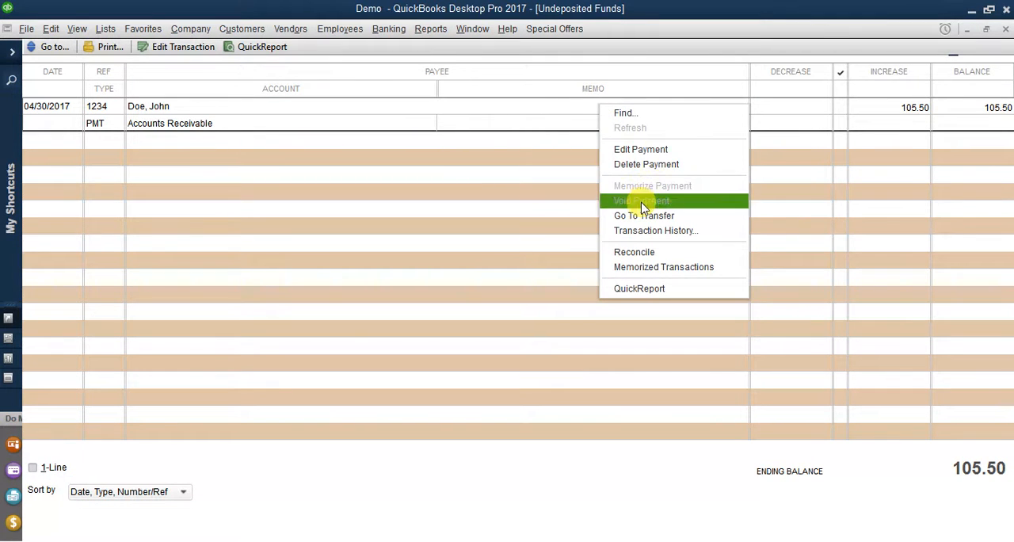
click(644, 165)
click(474, 208)
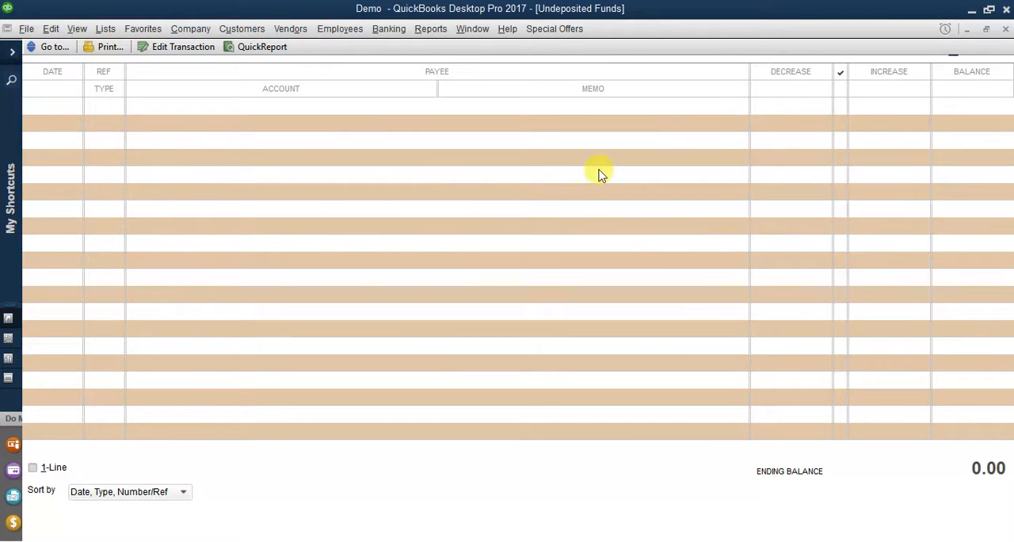
click(1004, 29)
click(868, 81)
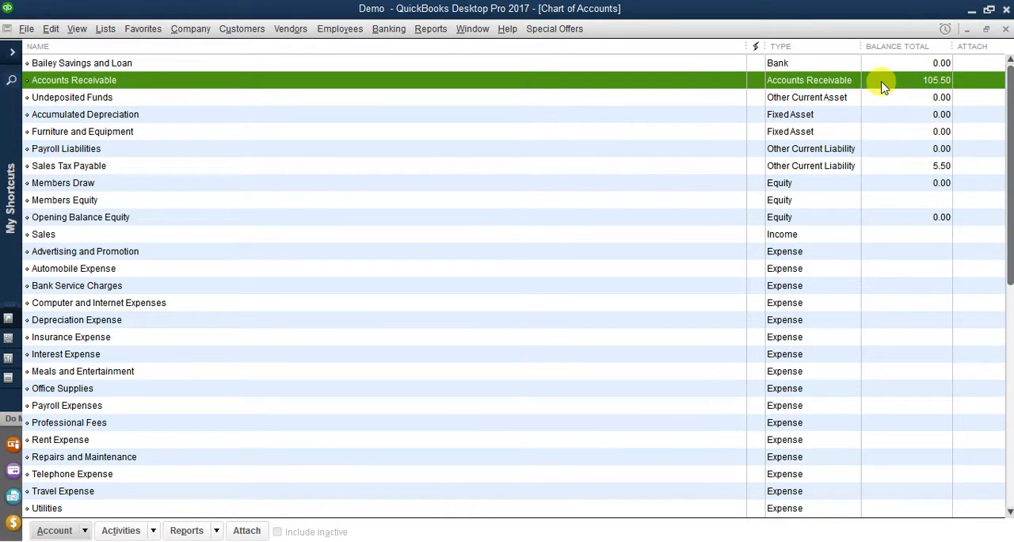
Step: Start a new payment for the customer from the Customer Center, set the method to Visa, and apply it in full to invoice 3
click(255, 29)
click(259, 47)
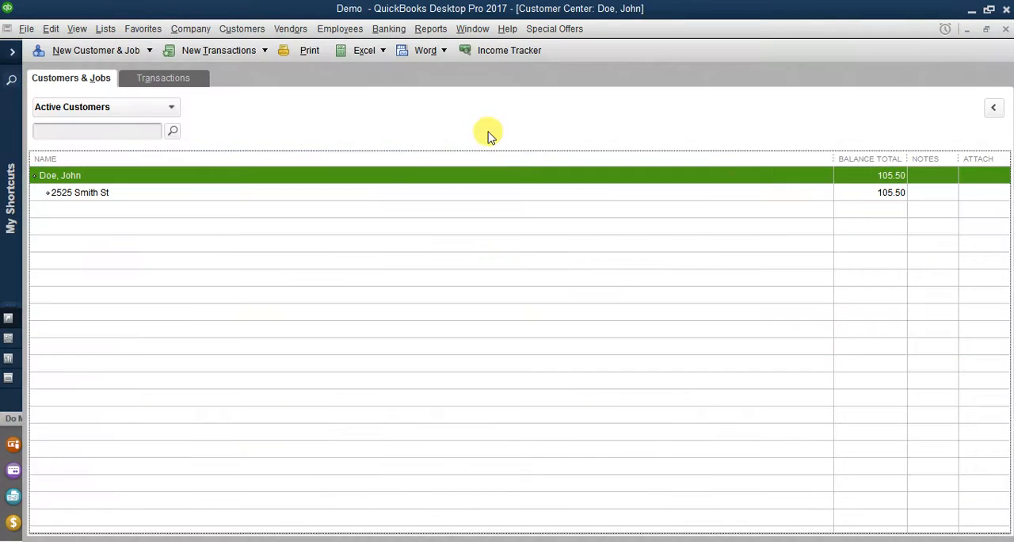
right_click(210, 175)
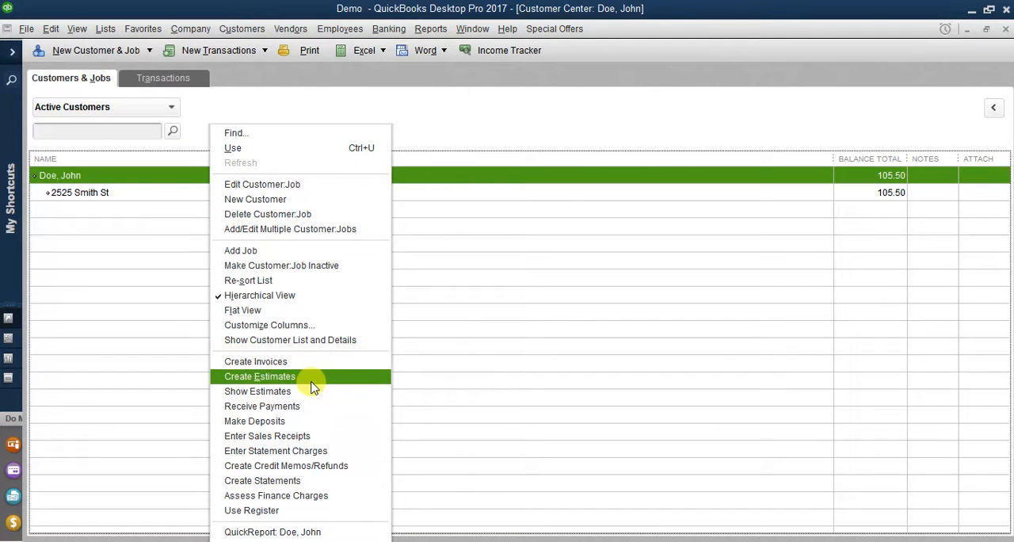
click(301, 405)
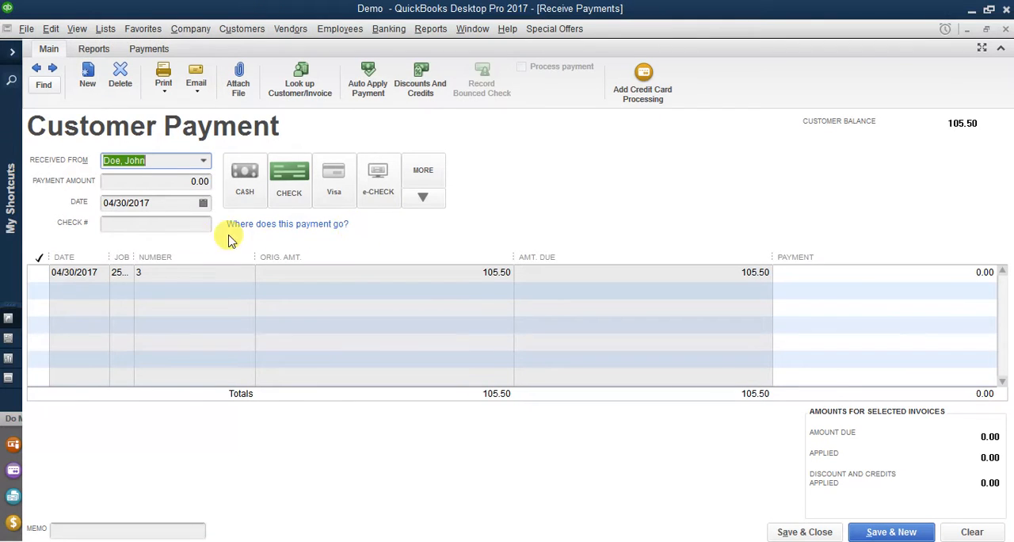
click(346, 194)
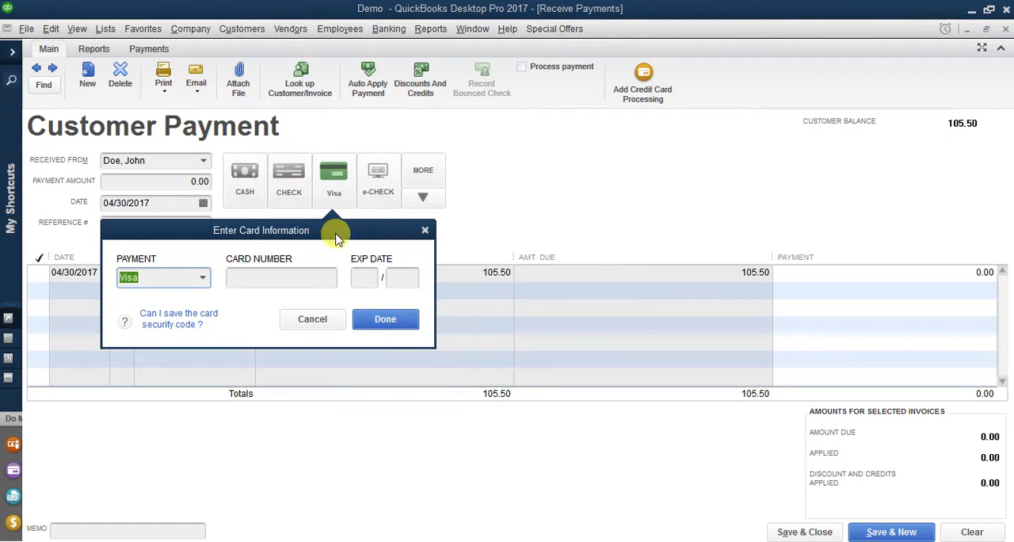
click(320, 318)
click(38, 273)
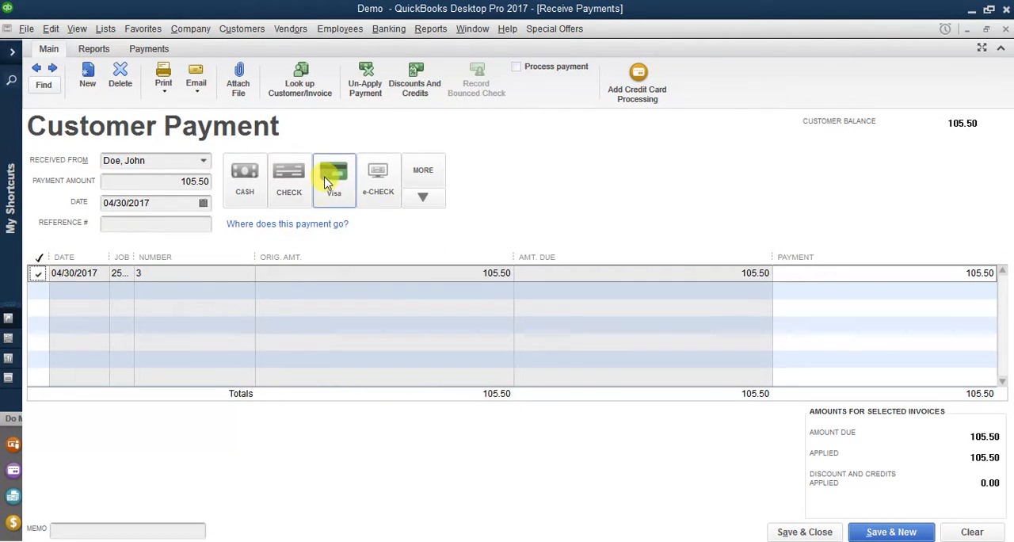
Step: Enter the Visa card number with expiration date 12/30 for the customer's payment and accept the card information
click(342, 194)
click(250, 280)
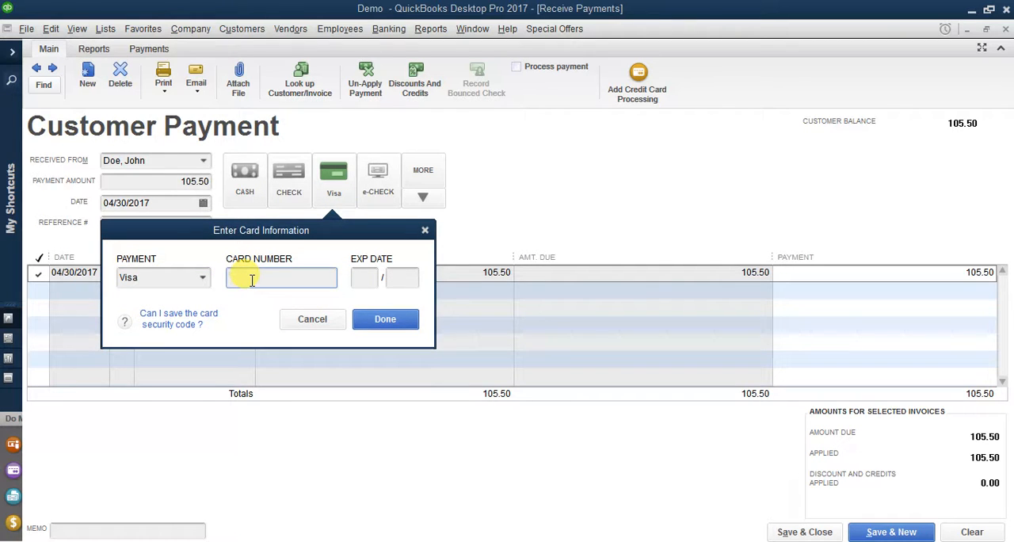
text(1111111111111111)
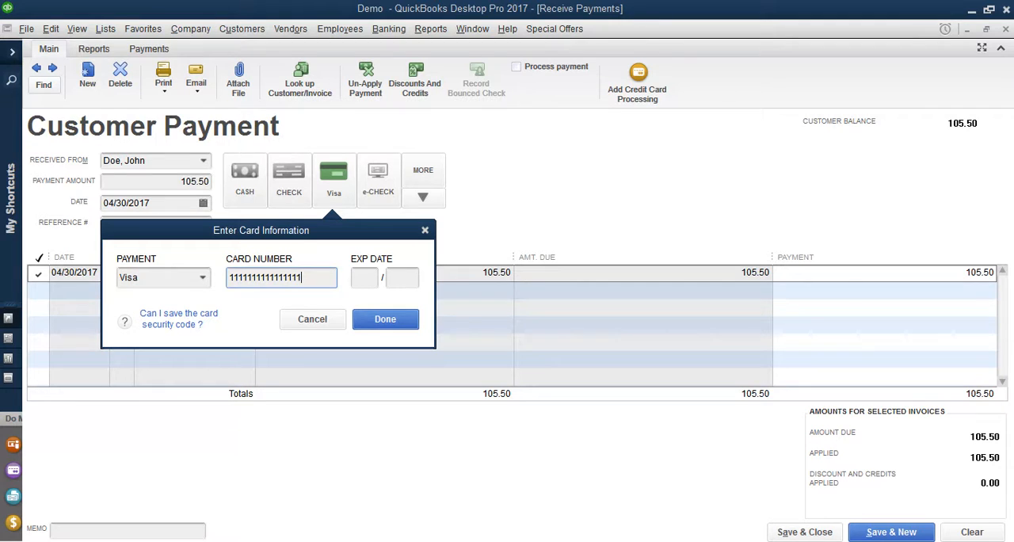
key(Tab)
text(1)
key(Tab)
text(30)
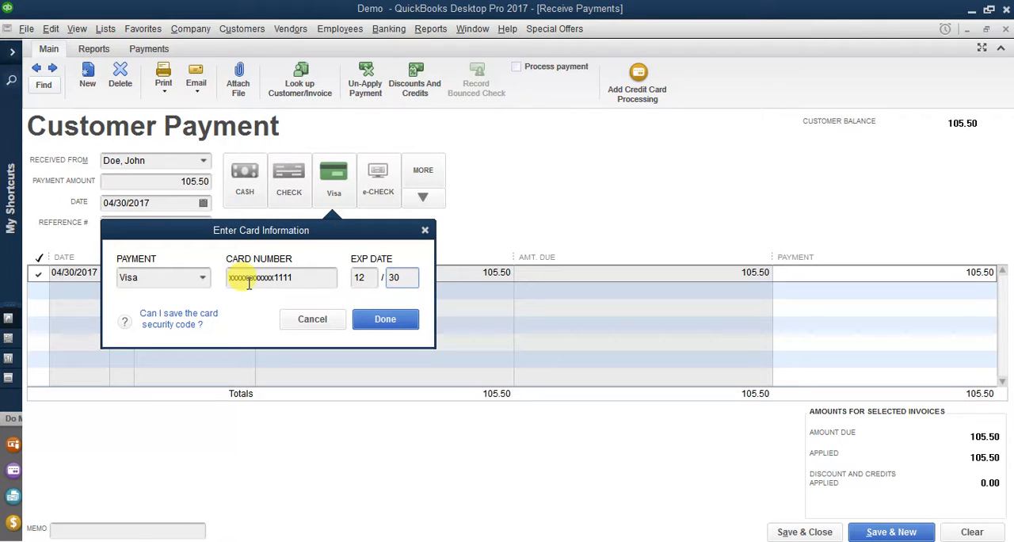
click(378, 322)
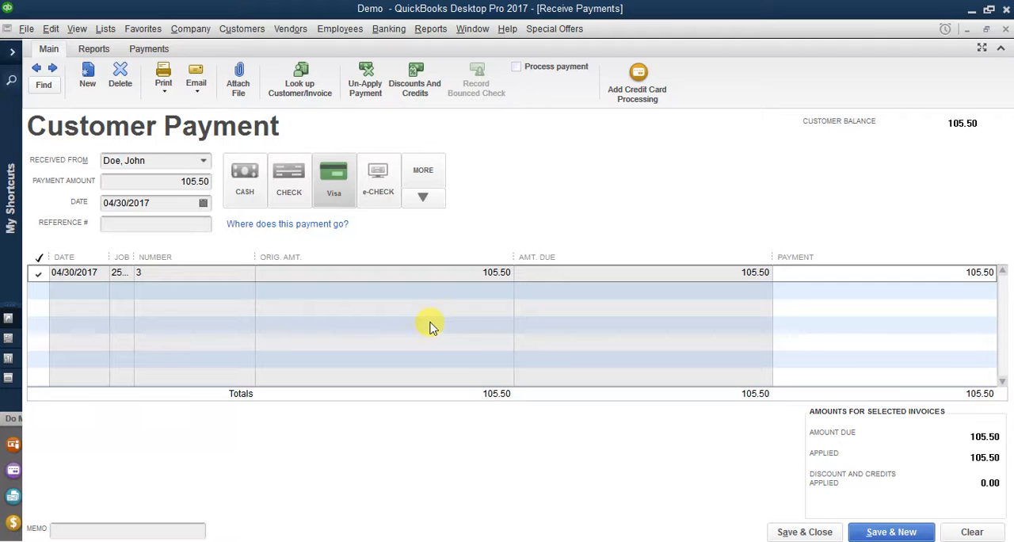
click(389, 30)
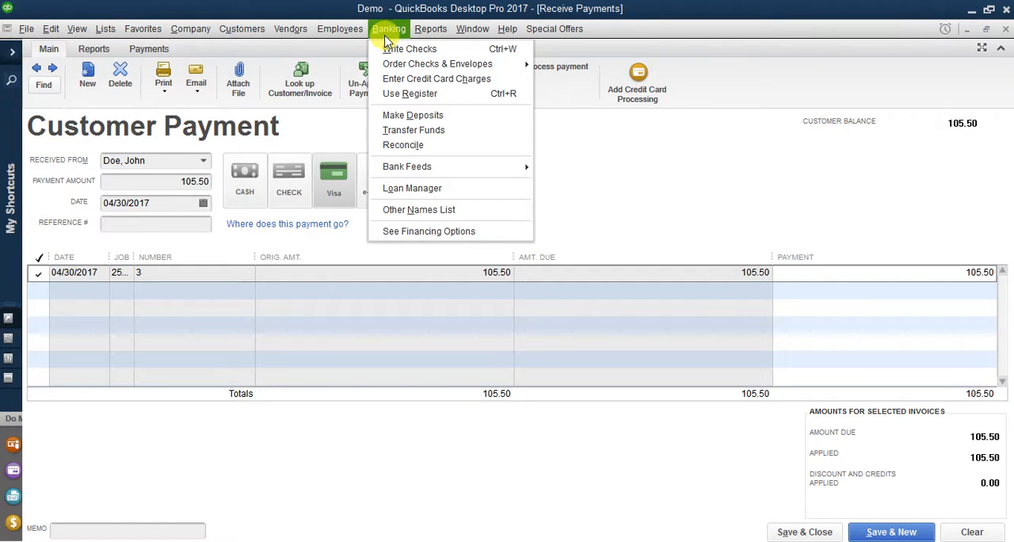
click(396, 116)
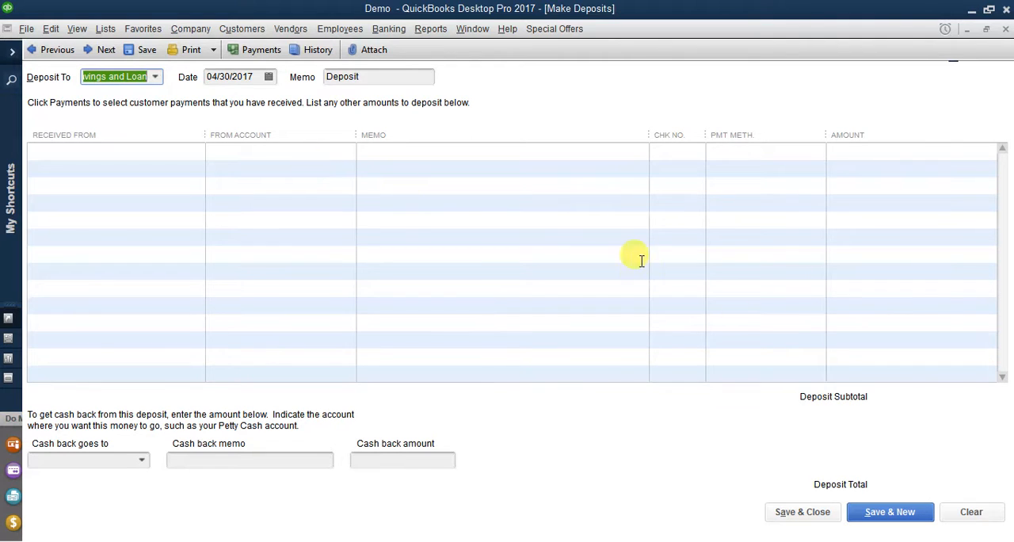
click(1005, 28)
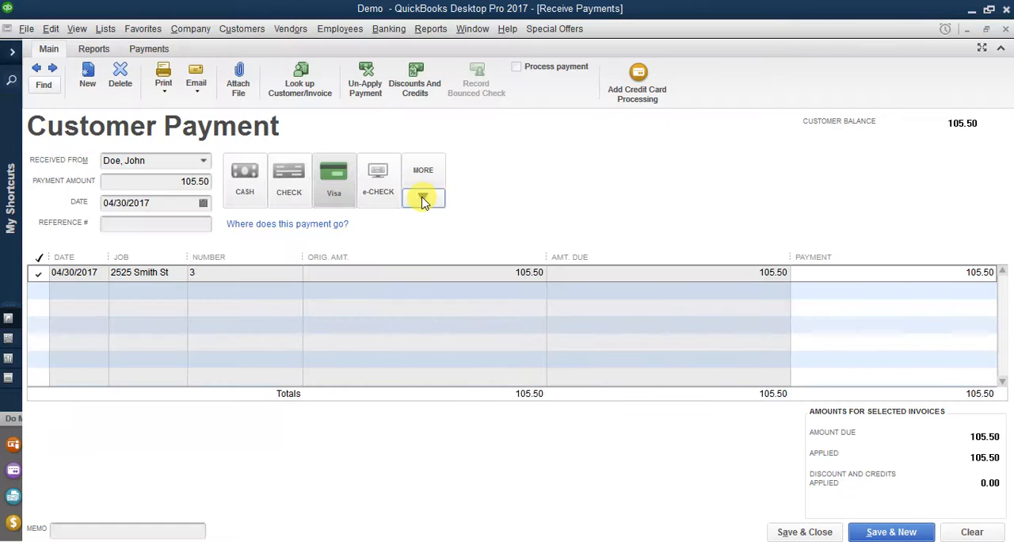
Step: Save and close the Visa payment, and review the payments available to deposit without selecting any or recording a deposit
click(793, 531)
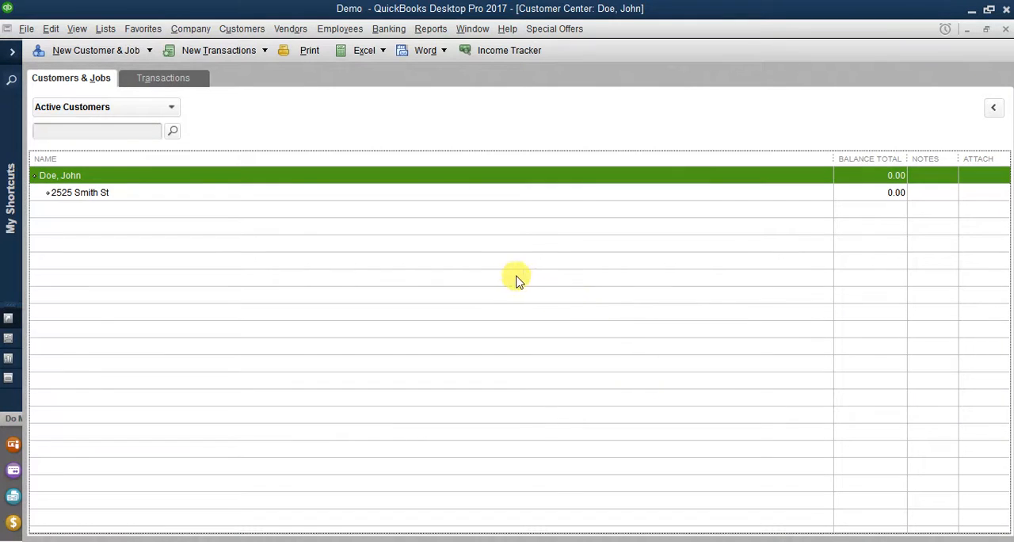
click(388, 29)
click(411, 119)
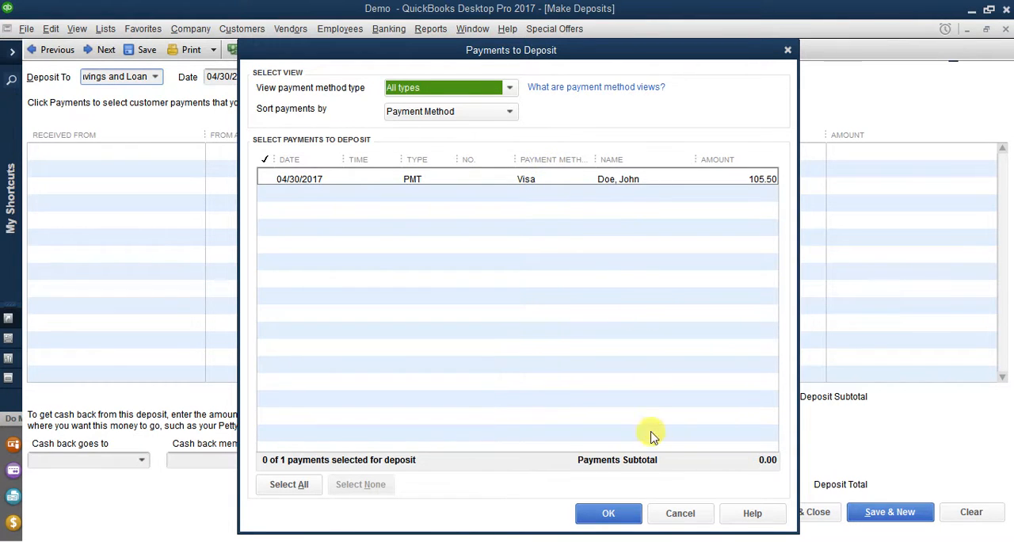
click(659, 514)
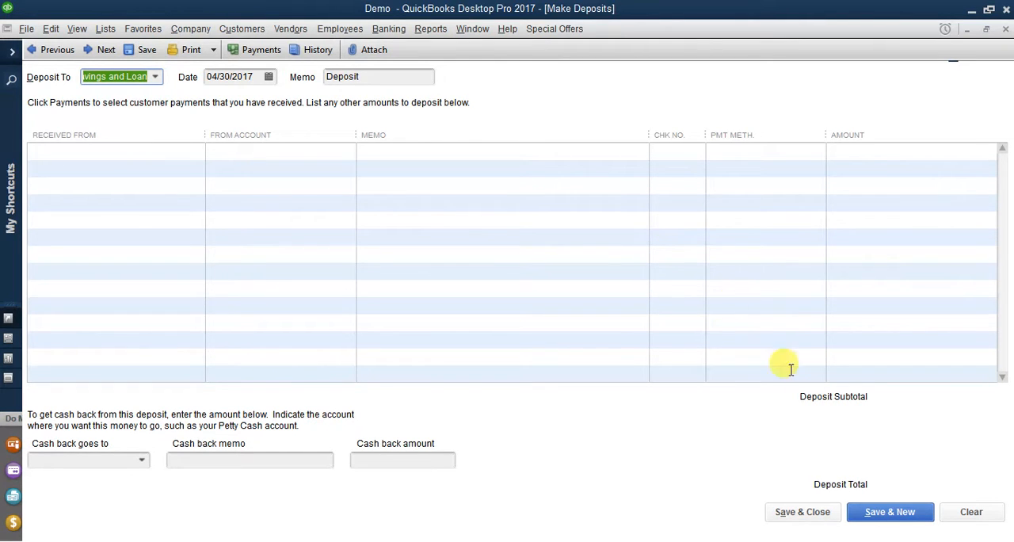
click(802, 511)
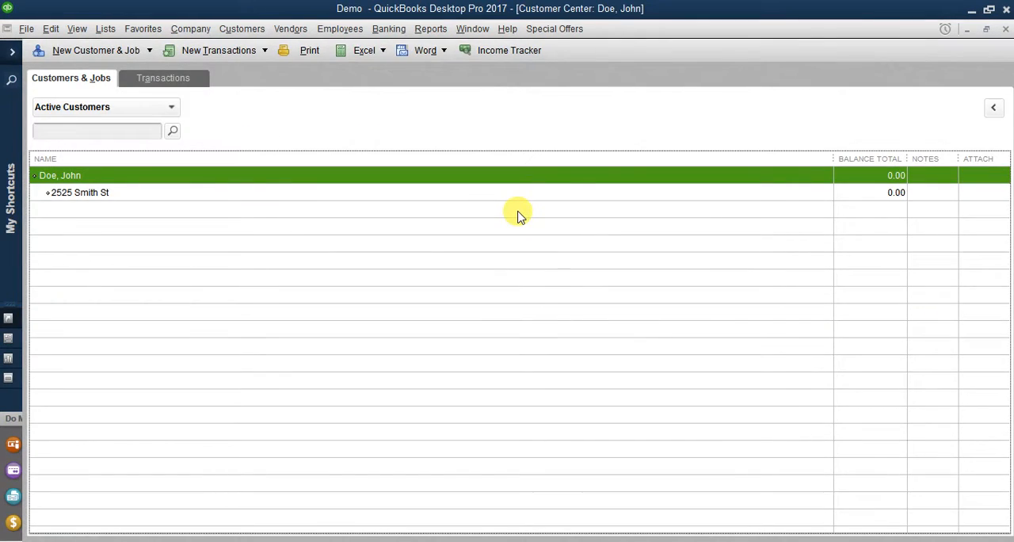